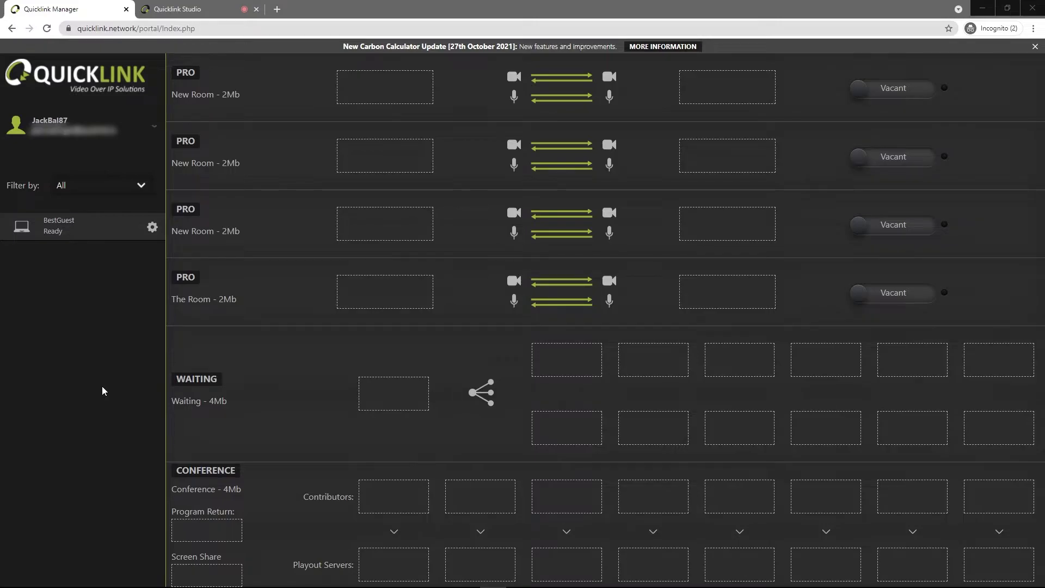
- Open the Conference room's settings and examine the available data rates and the Conference Room Chat option
scroll(276, 369, "down", 3)
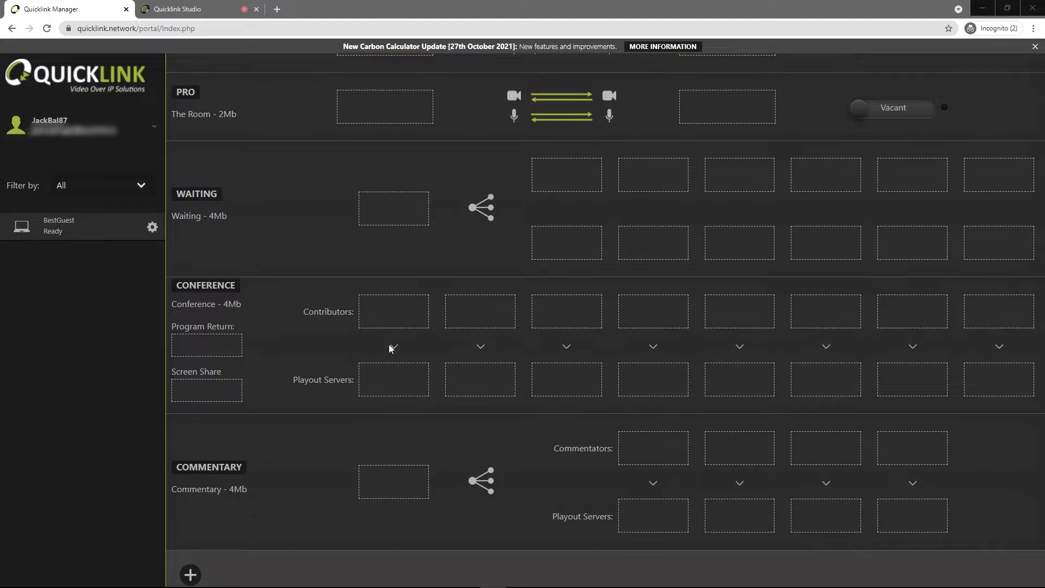
left_click(174, 316)
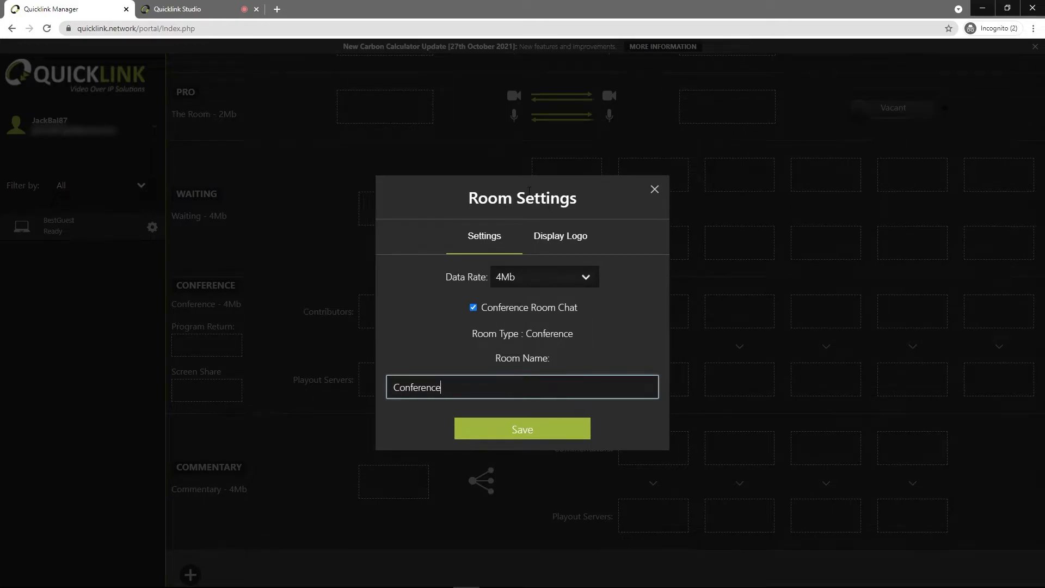
left_click(587, 277)
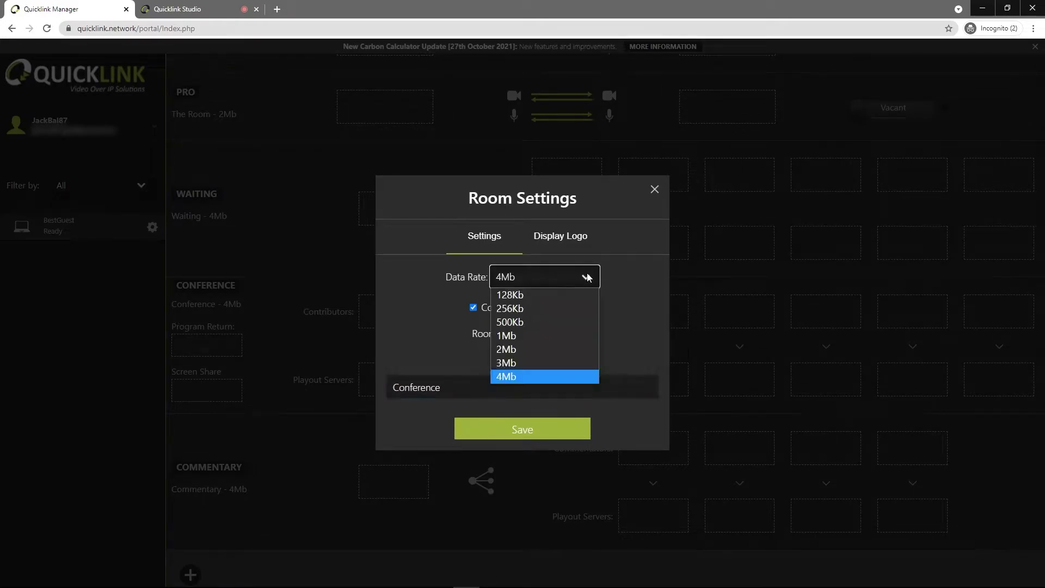
left_click(612, 334)
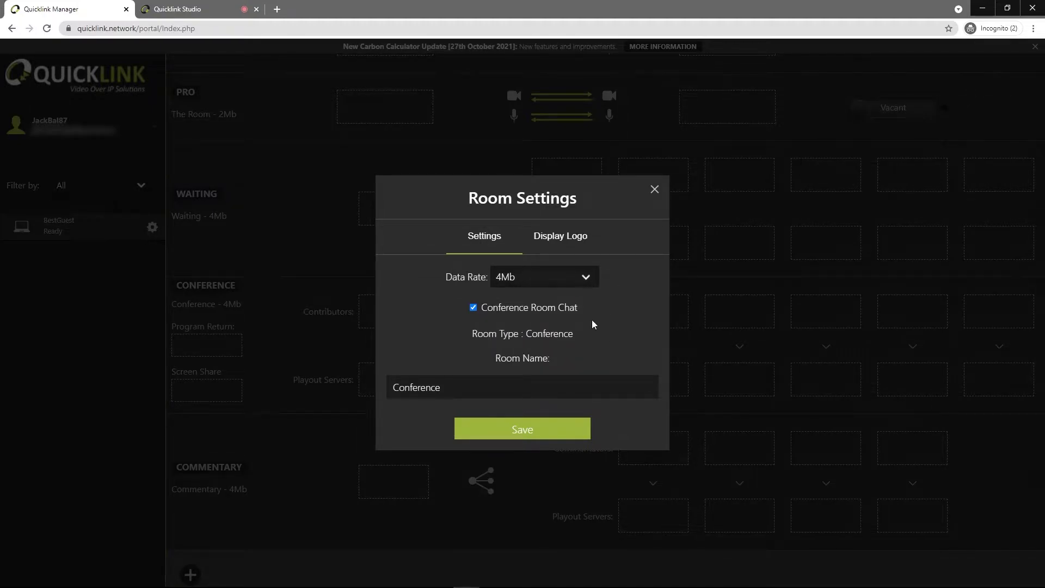
left_click(473, 308)
left_click(473, 308)
- Replace the Conference room's display logo with logo256x256.jpg from the Pictures folder and save the room settings
left_click(554, 241)
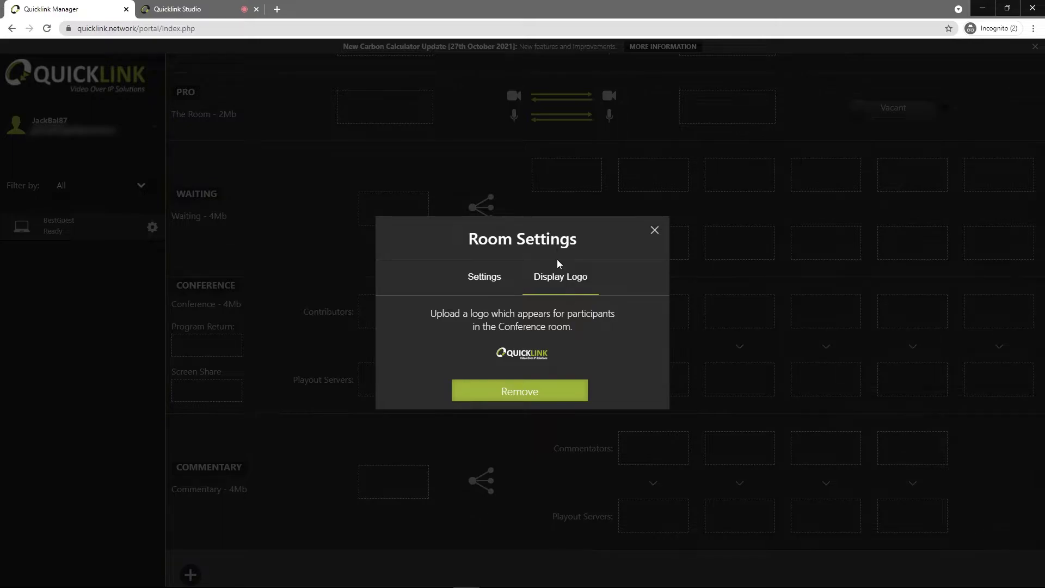
left_click(526, 392)
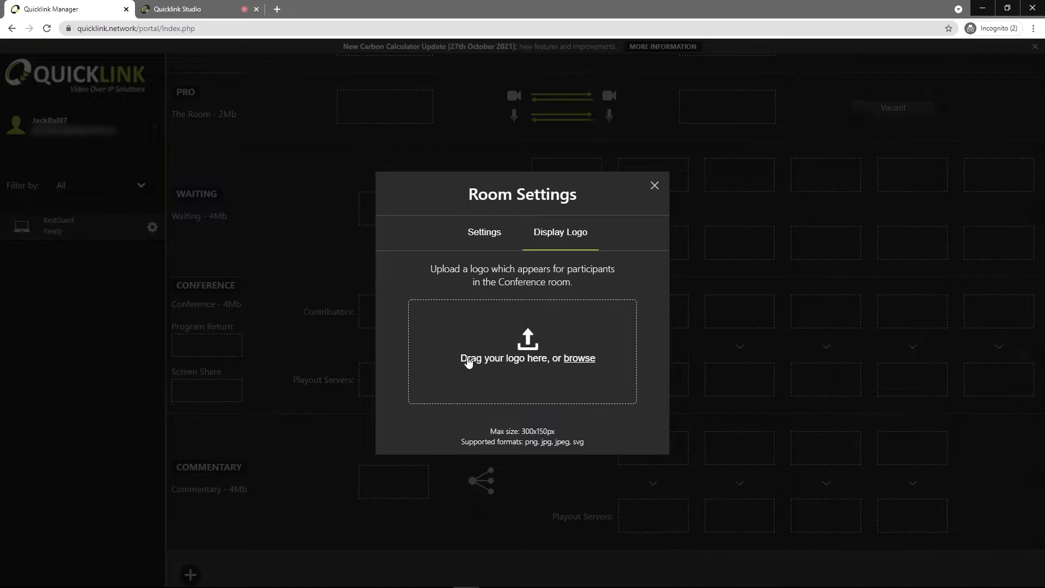
left_click(578, 359)
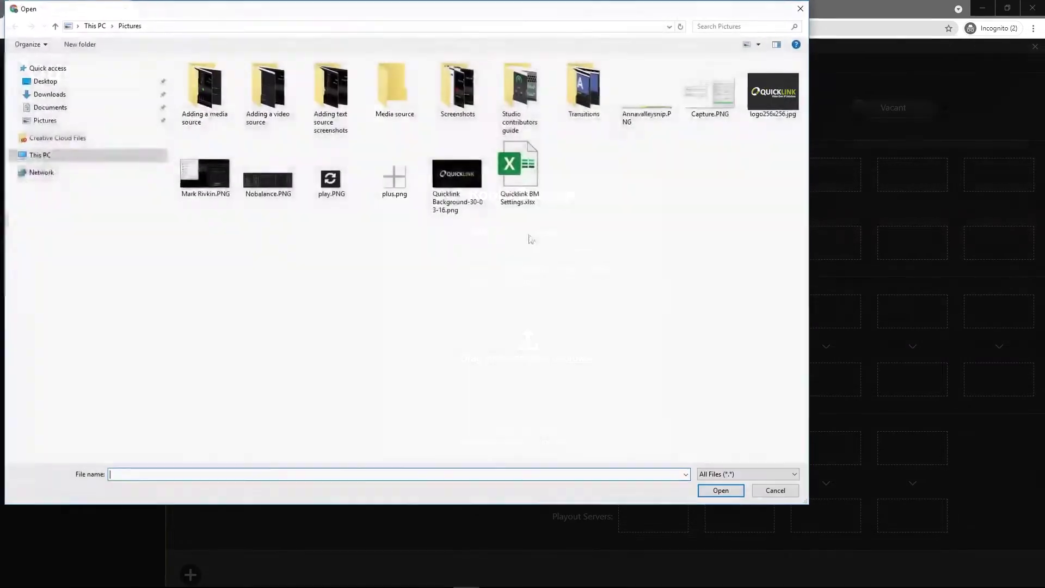
left_click(773, 92)
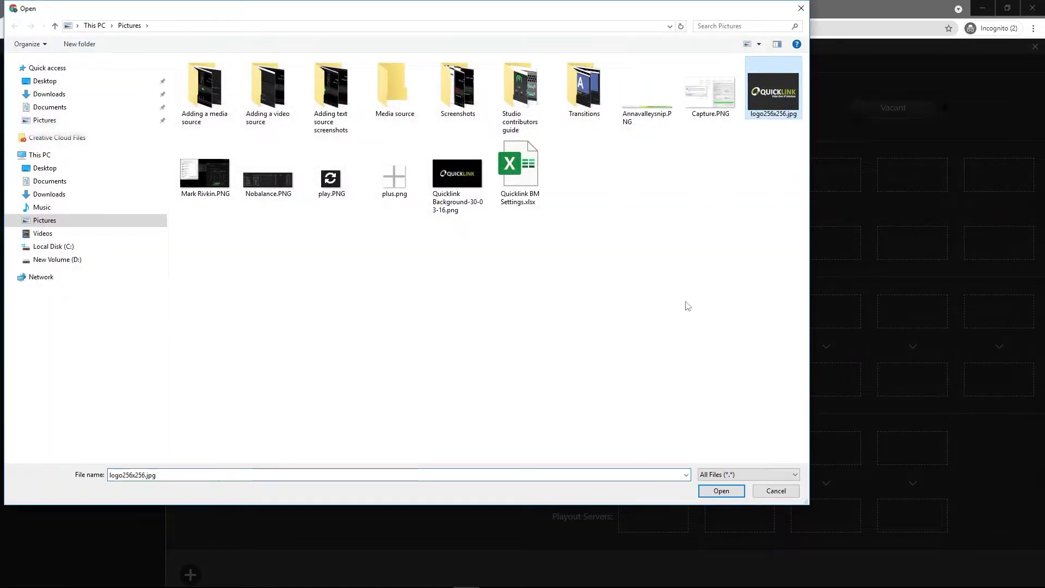
left_click(709, 495)
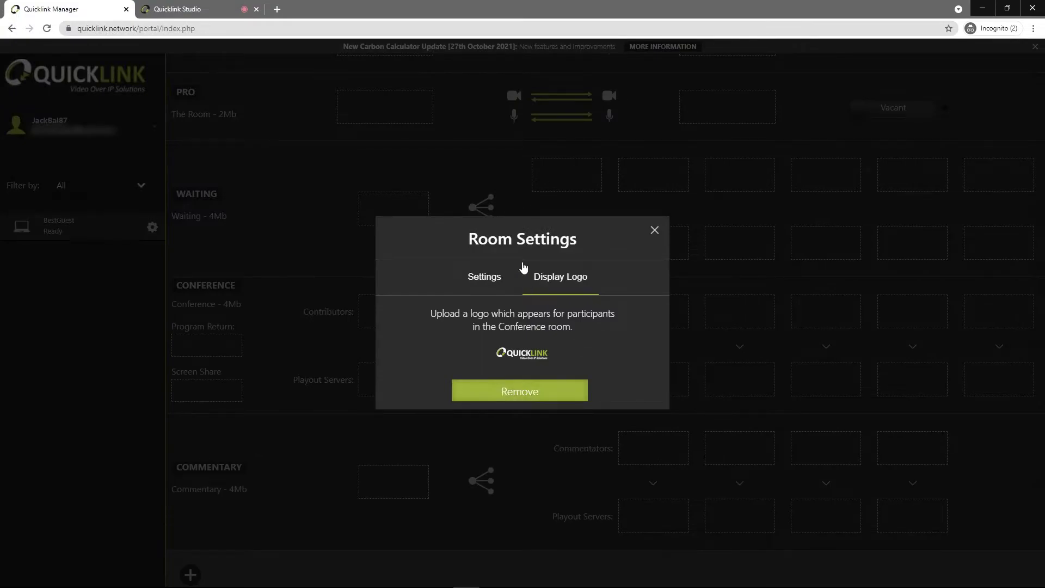
left_click(487, 278)
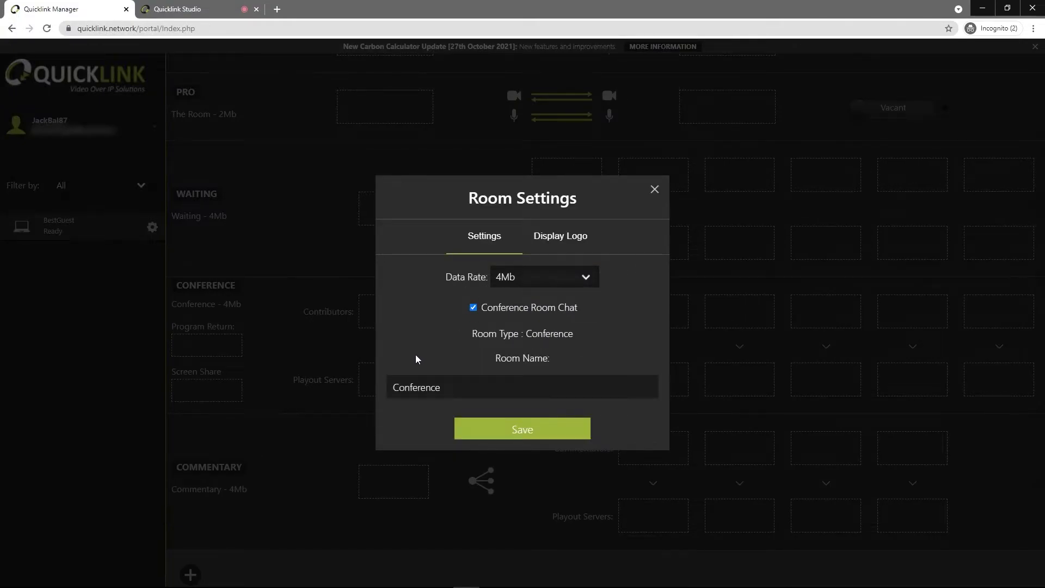
left_click(526, 431)
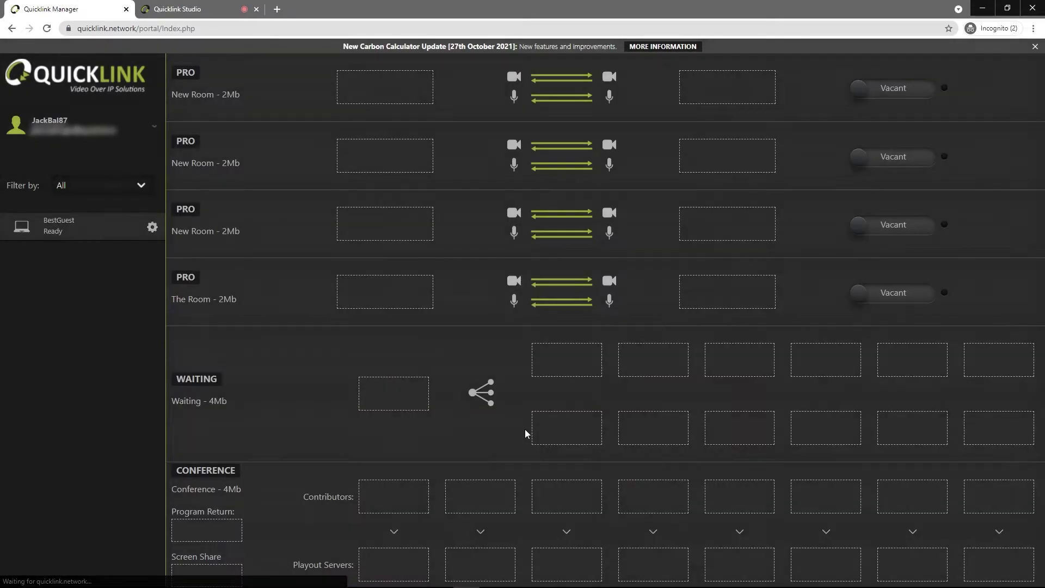
- Assign BestGuest to the Conference room's first contributor slot and turn off the guest's audio and video
scroll(344, 381, "down", 3)
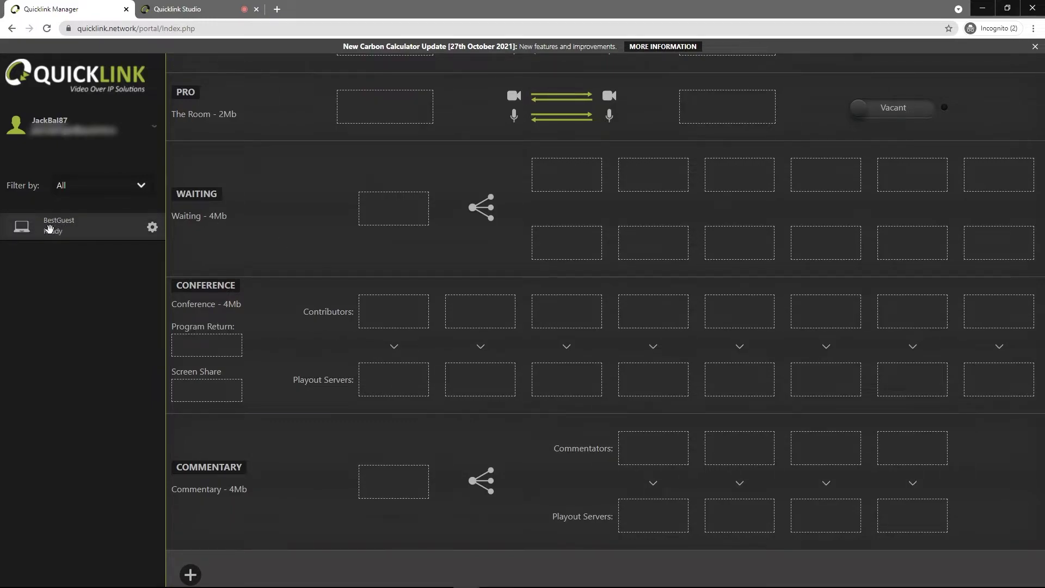
left_click_drag(49, 229, 395, 310)
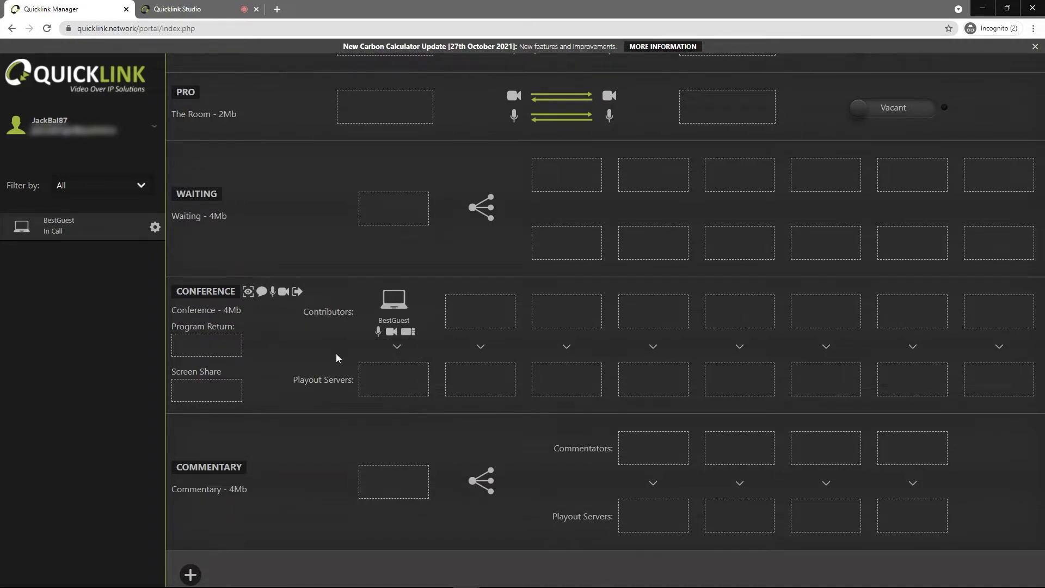
left_click(378, 333)
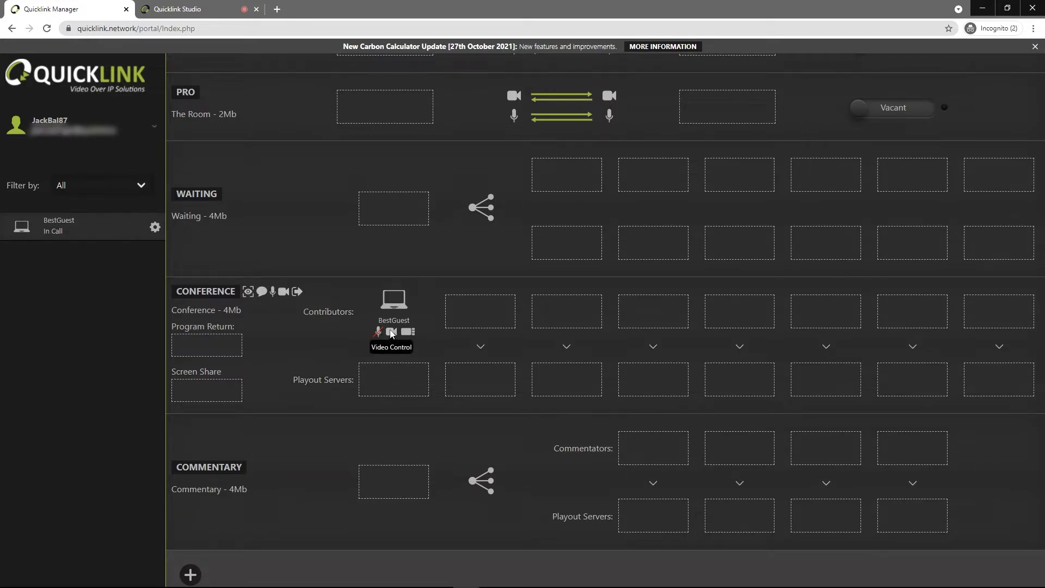
left_click(392, 333)
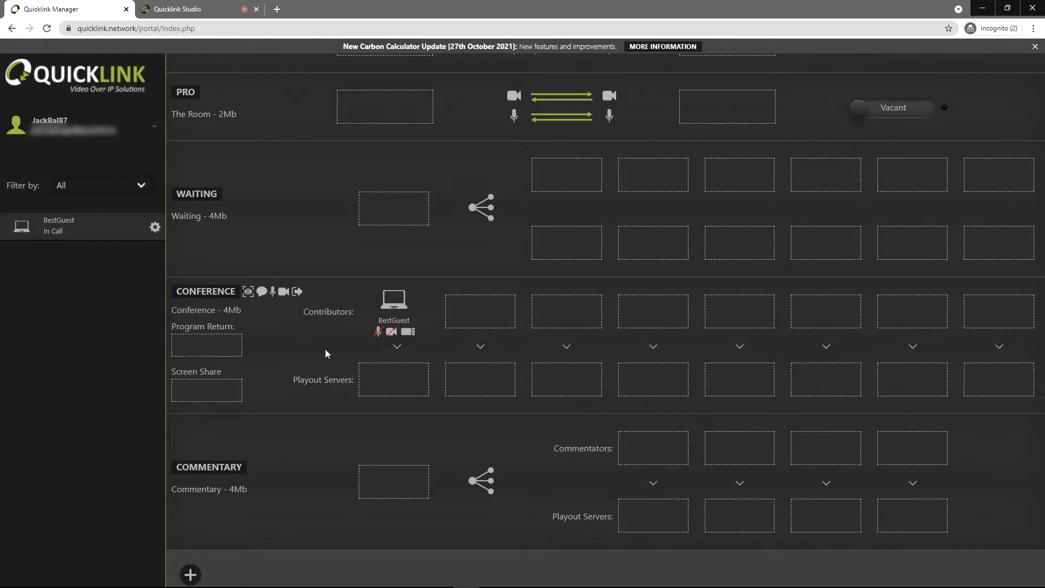
- Turn BestGuest's video and audio back on, accepting the operator's unmute request in the guest's session, and return to the manager
left_click(392, 333)
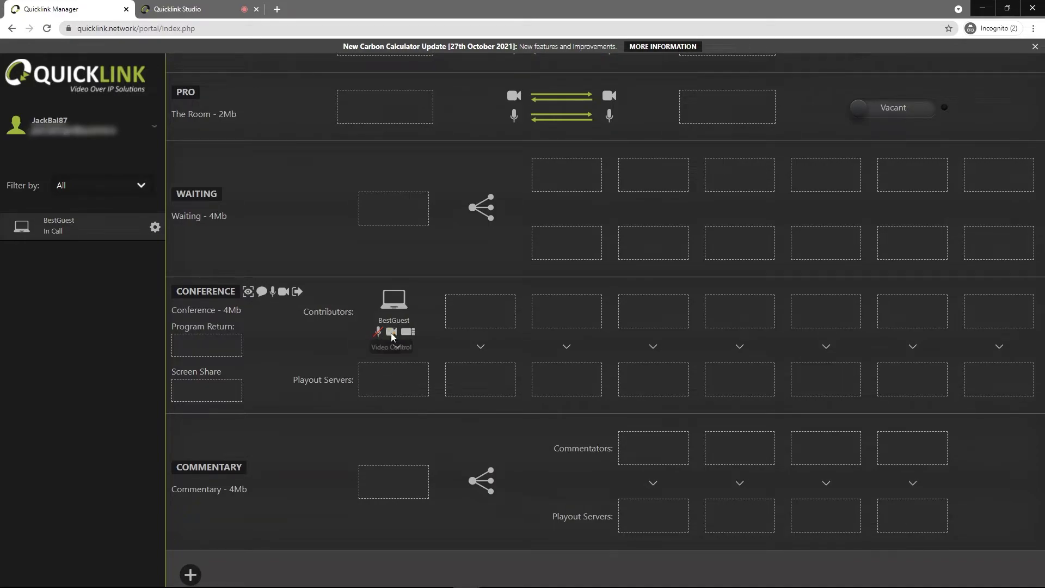
left_click(184, 9)
left_click(379, 333)
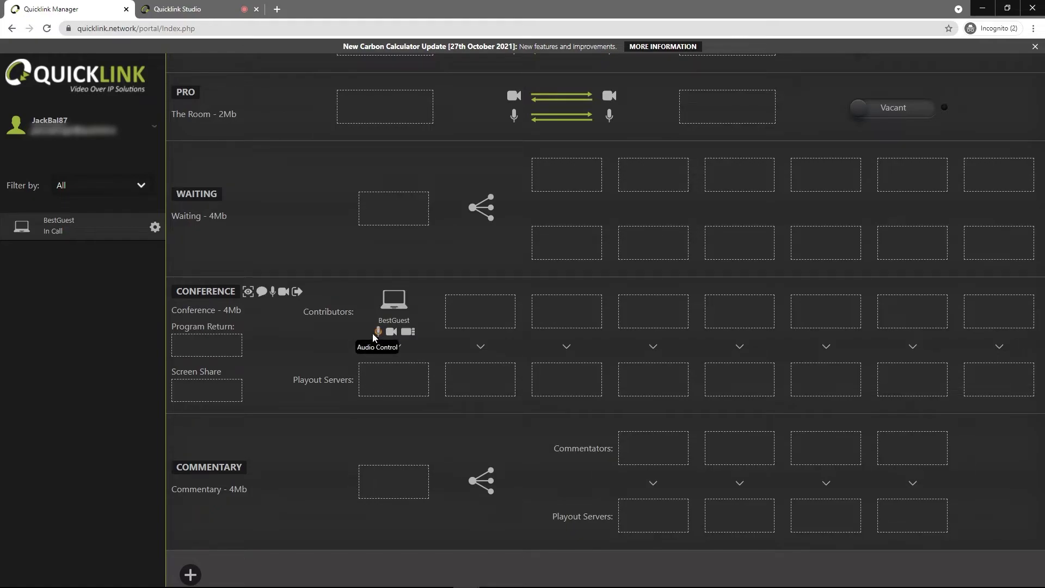
left_click(185, 11)
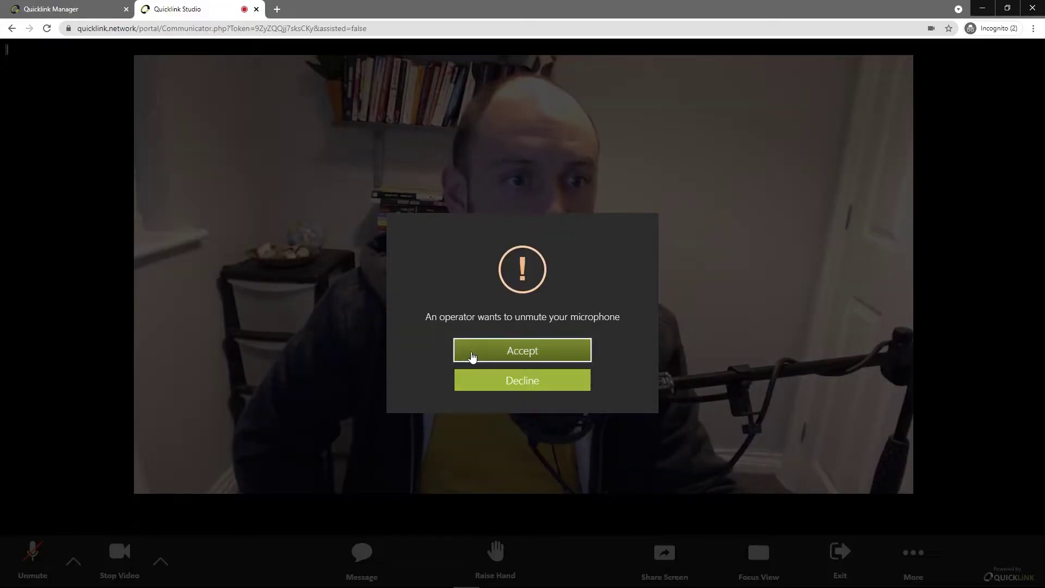
left_click(471, 356)
left_click(98, 6)
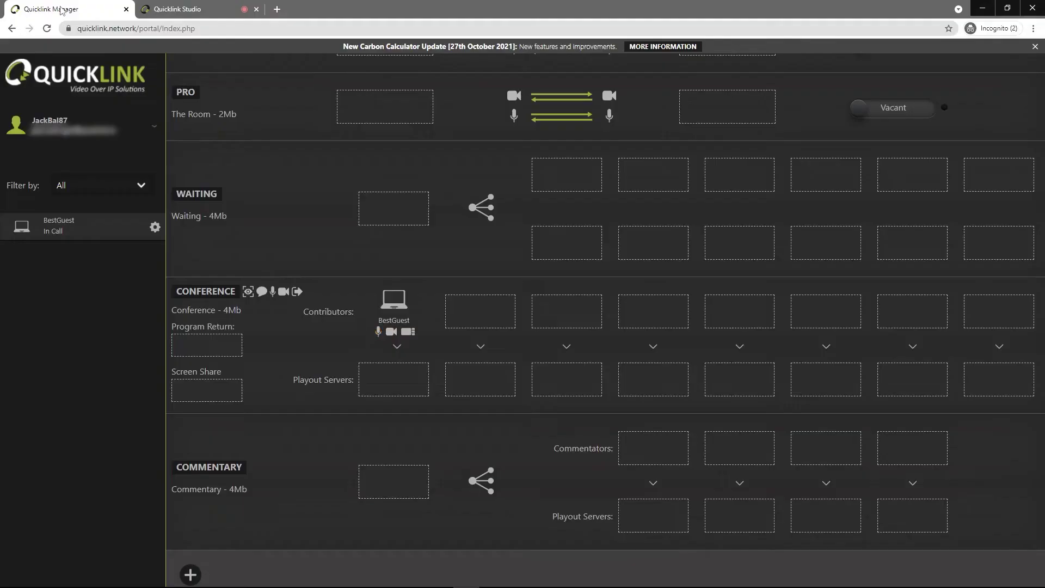
- Open the Conference room's monitor, start video tiling, and toggle the operator microphone on and off again
left_click(249, 292)
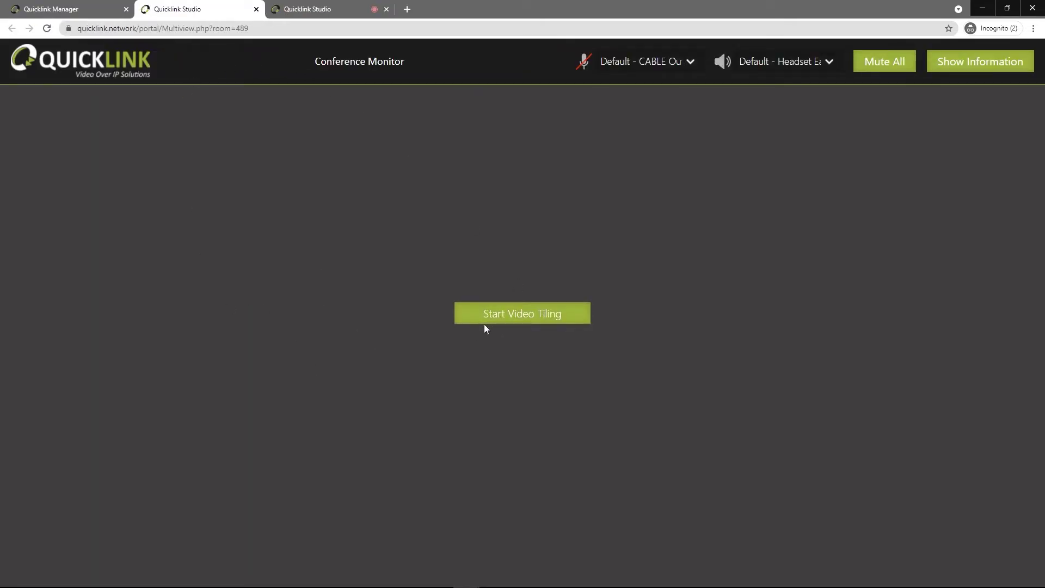
left_click(495, 308)
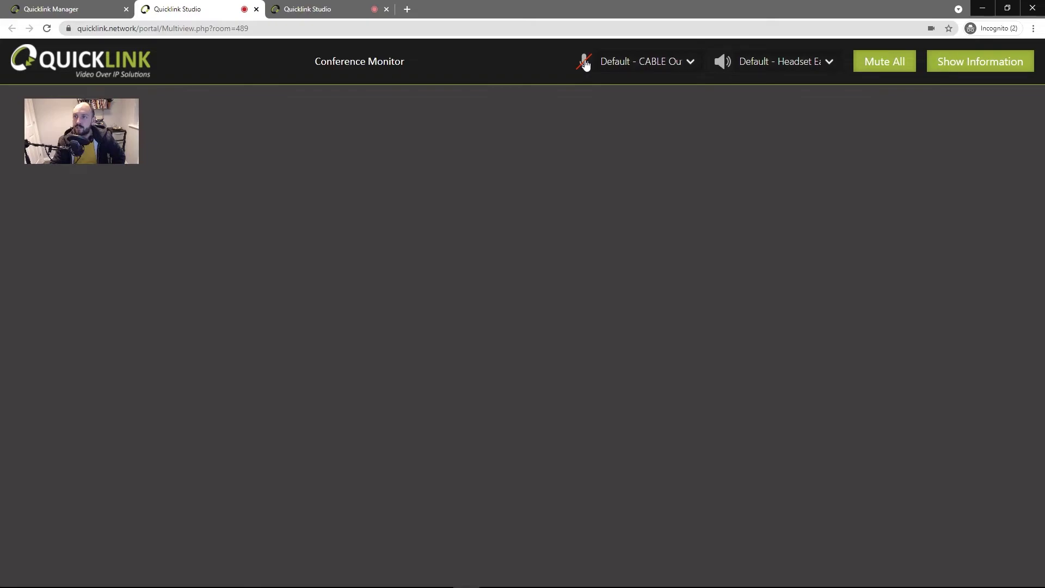
left_click(585, 64)
left_click(584, 64)
- With the Conference room's chat open, send "Chatchatchat" from BestGuest's session and check it in the public chat
left_click(68, 8)
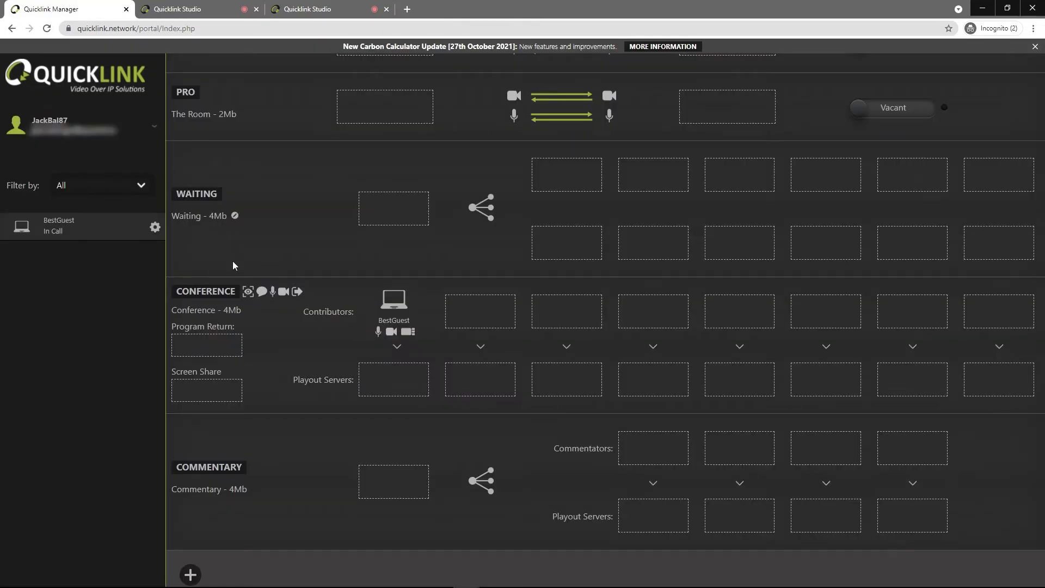
left_click(261, 292)
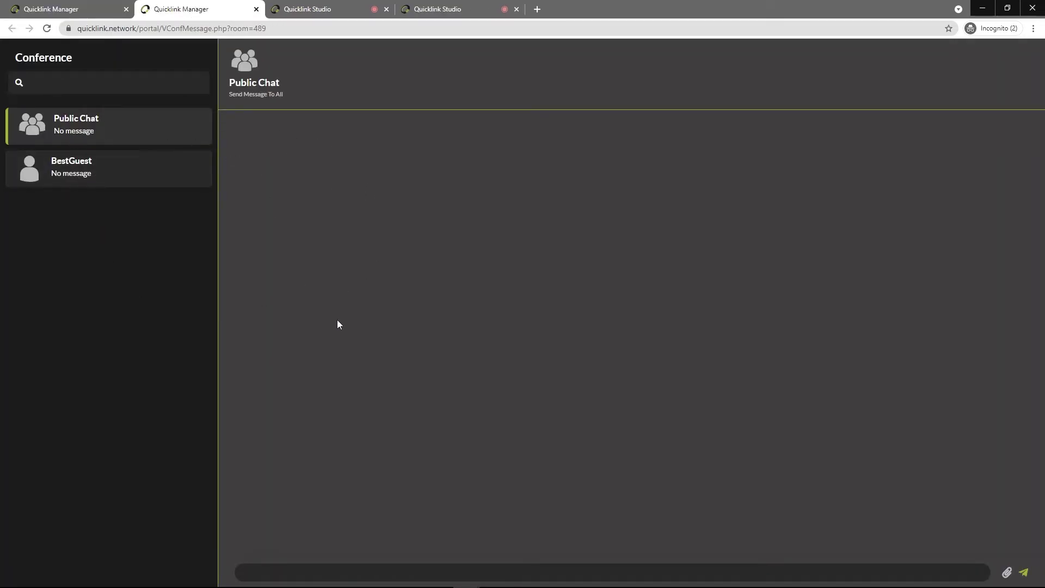
left_click(433, 9)
left_click(347, 580)
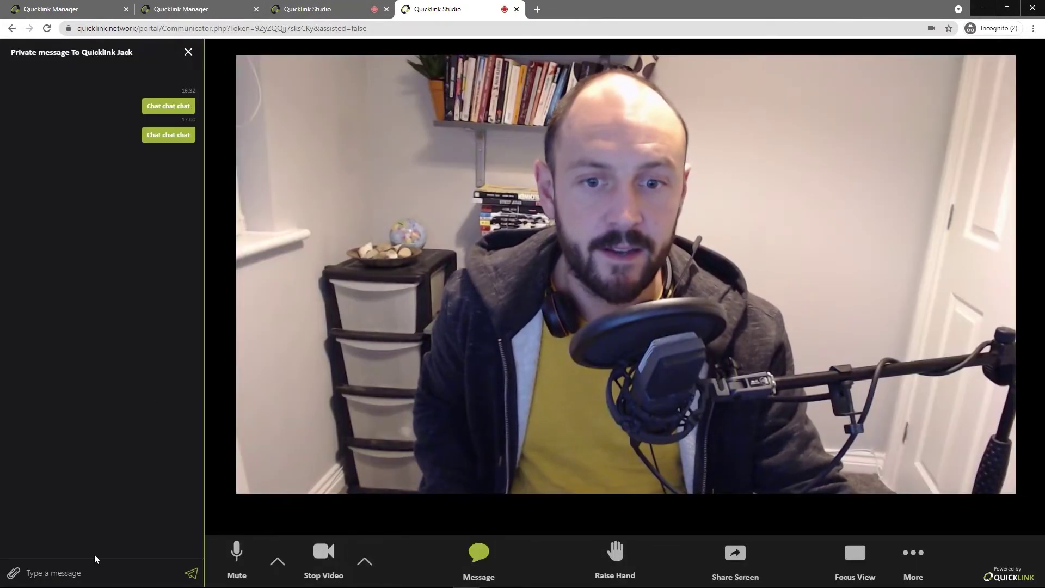
type("Chatchatc")
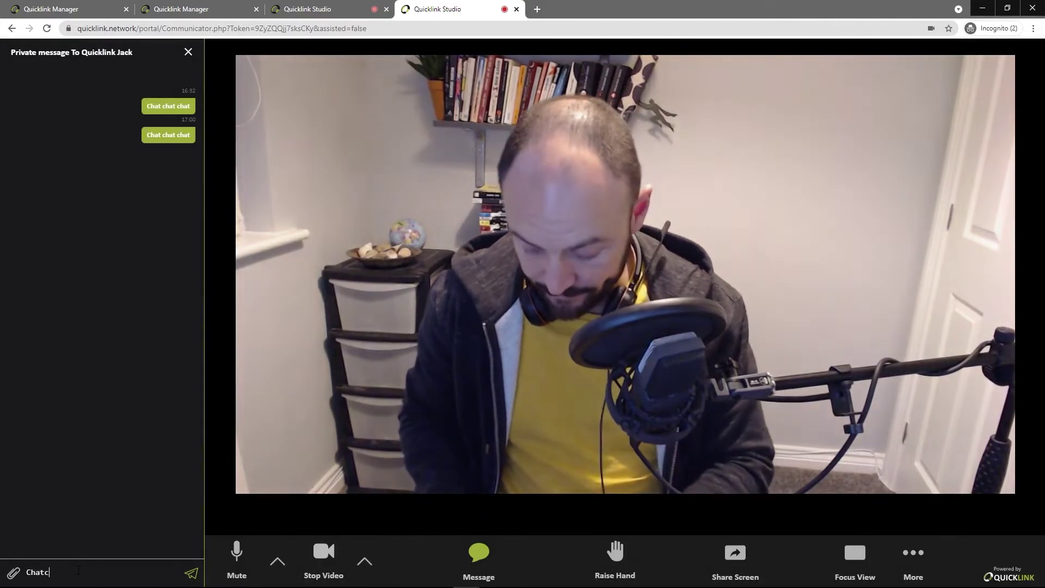
type("hat")
key("Return")
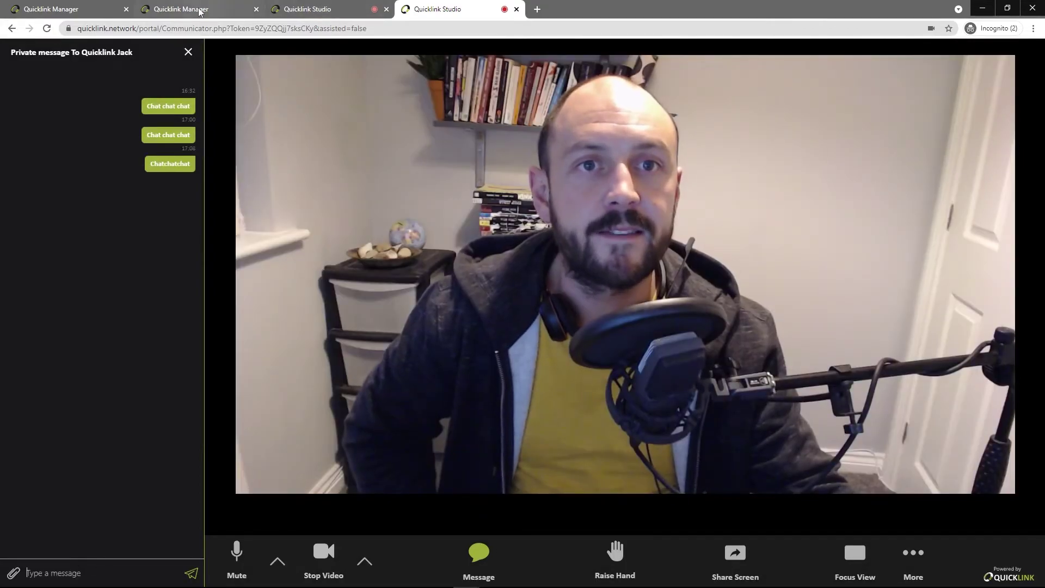
left_click(215, 9)
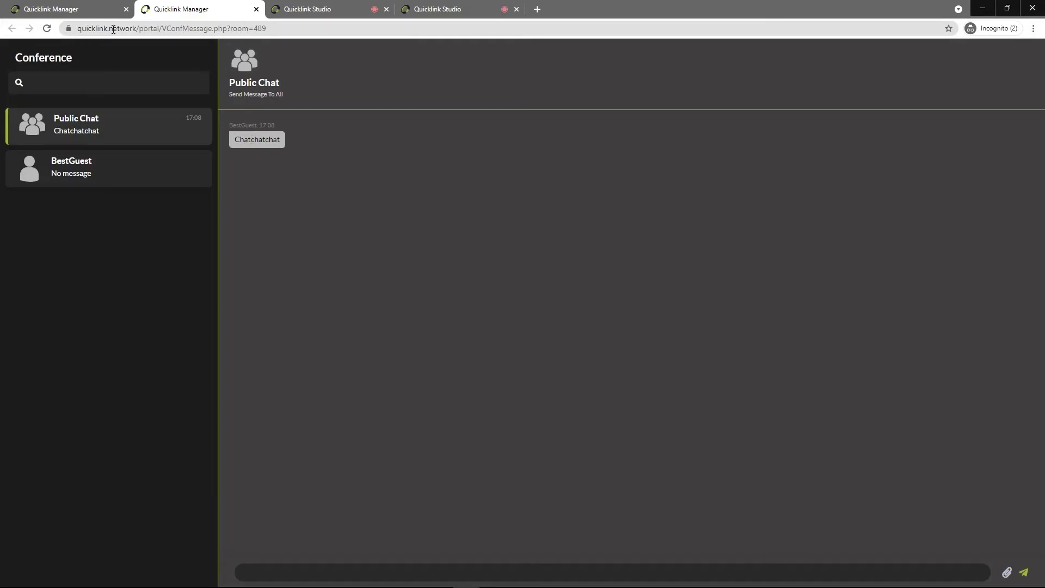
- Return to the manager and move BestGuest out of the Conference room back to the user list
left_click(60, 12)
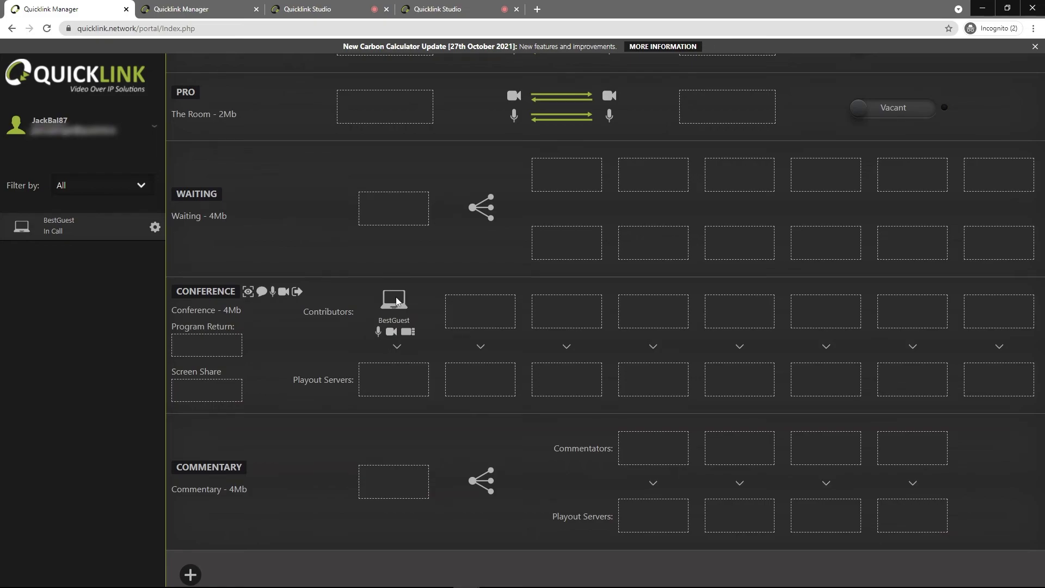
left_click_drag(397, 301, 73, 326)
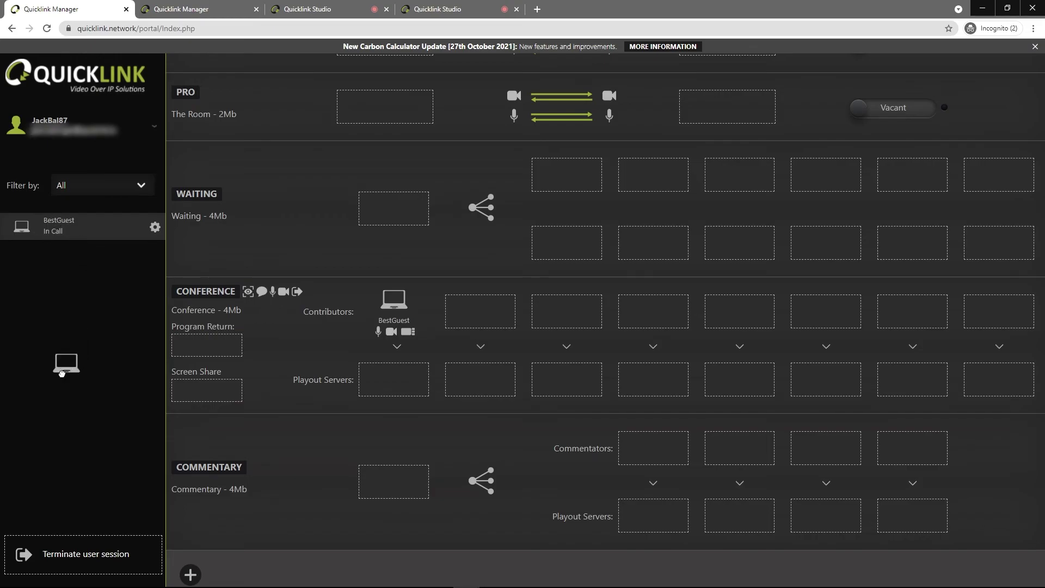
left_click_drag(59, 383, 52, 226)
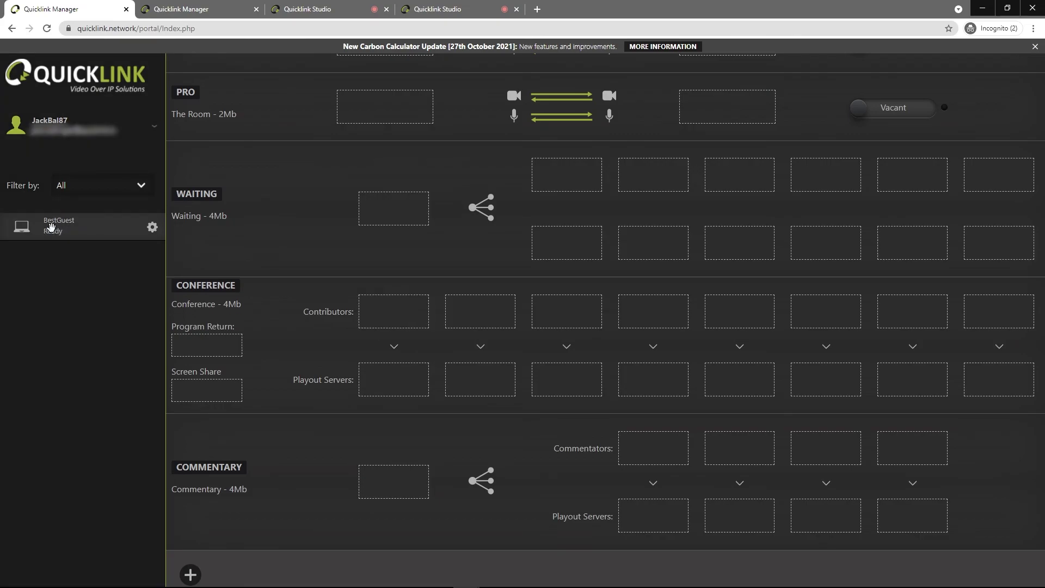